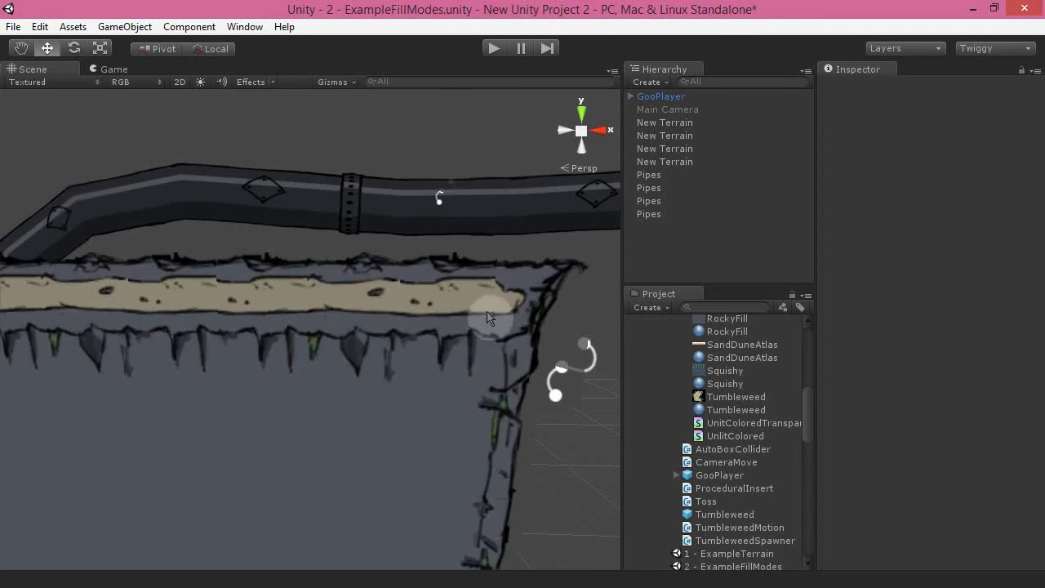
Orbit the Unity terrain view to inspect the segment seams, then zoom in on the Rocky texture.
{"action": "left_click_drag", "start_coordinate": [460, 367], "coordinate": [413, 341]}
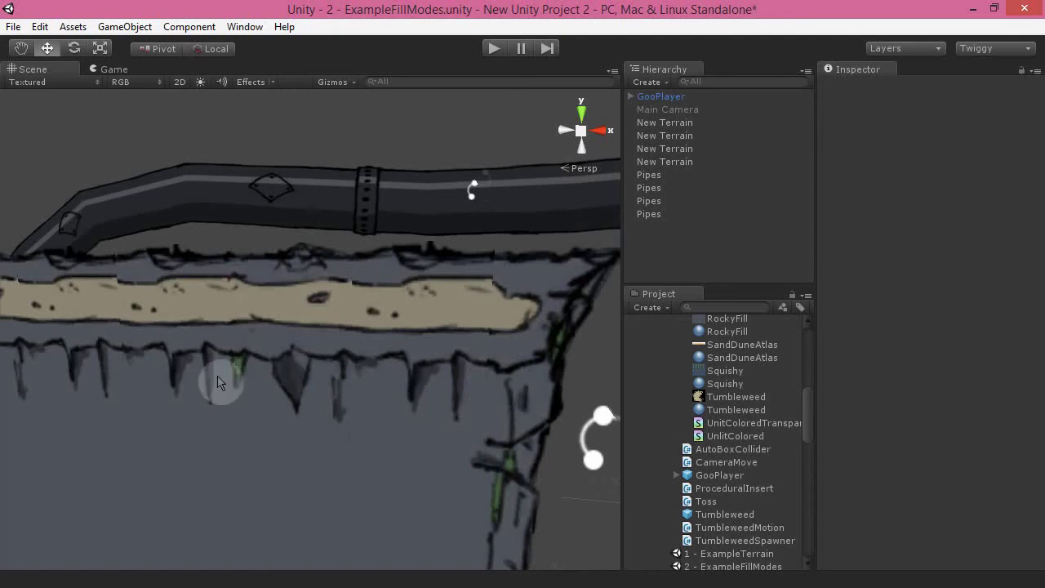
{"action": "mouse_move", "coordinate": [129, 355]}
{"action": "left_mouse_down"}
{"action": "mouse_move", "coordinate": [105, 326]}
{"action": "mouse_move", "coordinate": [128, 345]}
{"action": "mouse_move", "coordinate": [97, 345]}
{"action": "mouse_move", "coordinate": [135, 352]}
{"action": "left_mouse_up"}
{"action": "left_click_drag", "start_coordinate": [270, 343], "coordinate": [349, 365]}
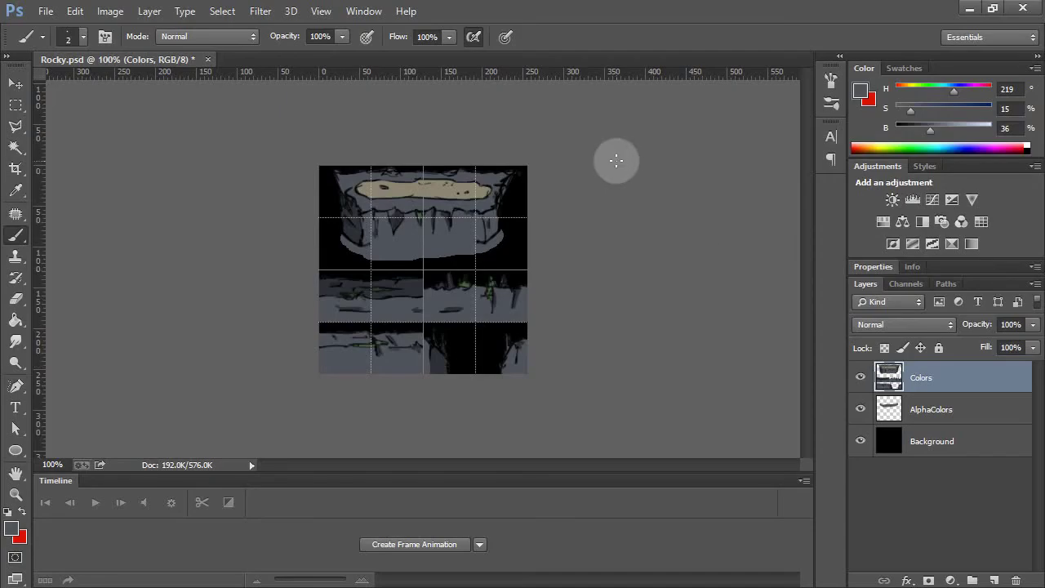
{"action": "key", "text": "ctrl+plus"}
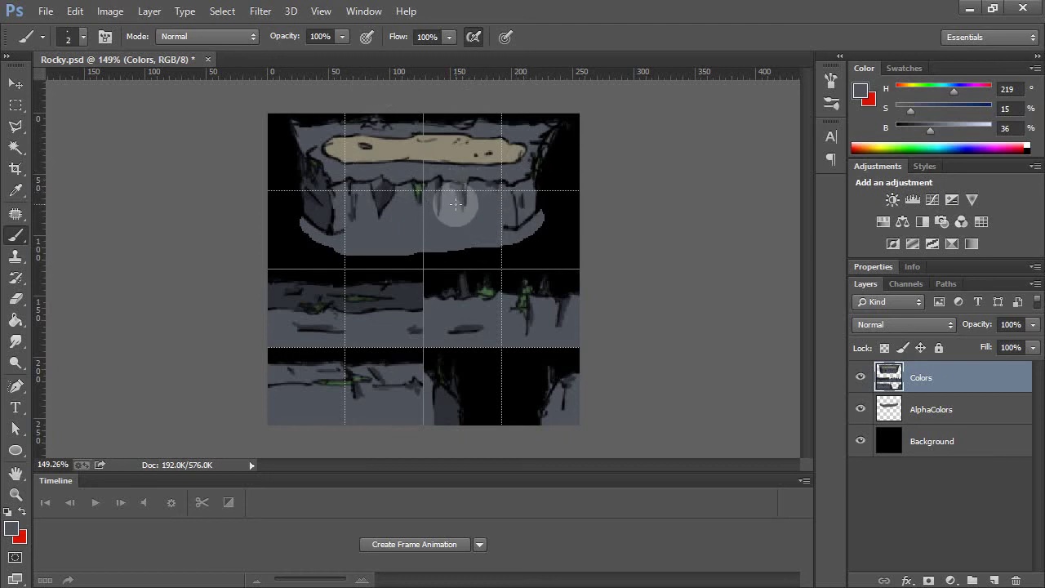
Copy a thin vertical strip at the first seam onto a new layer and nudge it onto the second seam.
{"action": "scroll", "coordinate": [456, 204], "scroll_direction": "up", "scroll_amount": 5}
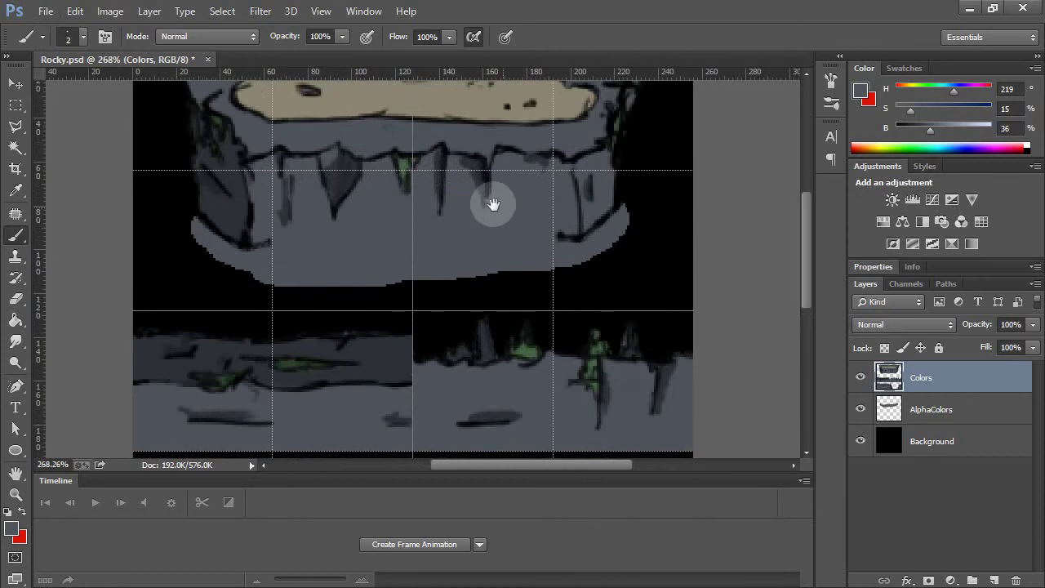
{"action": "left_click_drag", "start_coordinate": [450, 202], "coordinate": [490, 285]}
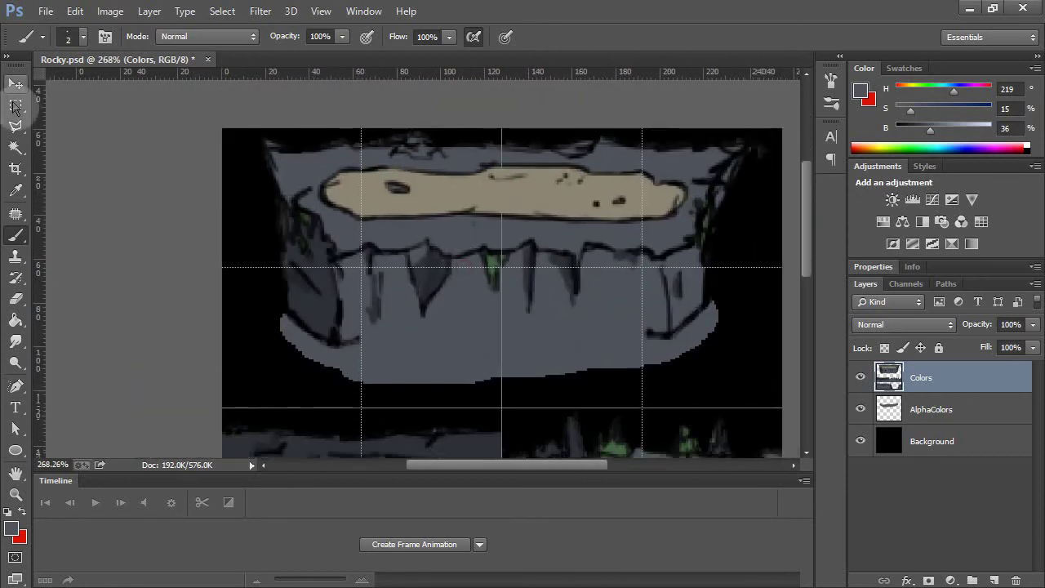
{"action": "left_click", "coordinate": [14, 107]}
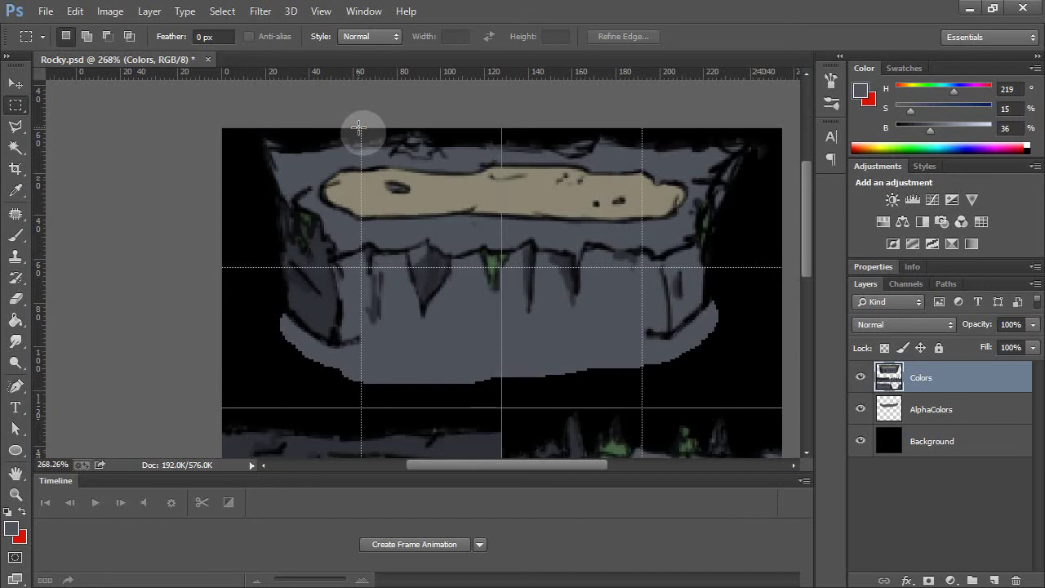
{"action": "left_click_drag", "start_coordinate": [358, 128], "coordinate": [364, 366]}
{"action": "key", "text": "ctrl+j"}
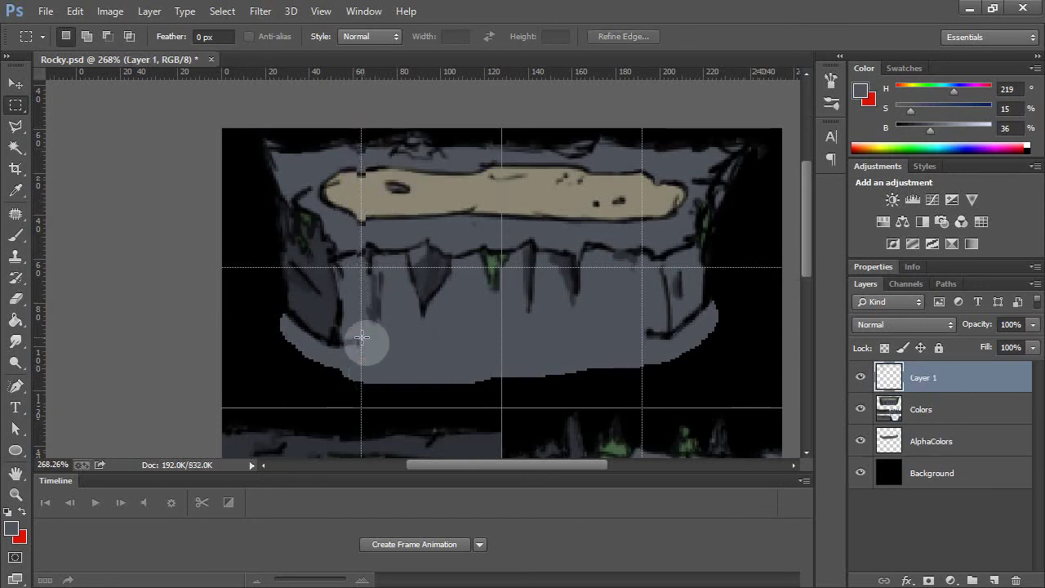
{"action": "left_click", "coordinate": [16, 83]}
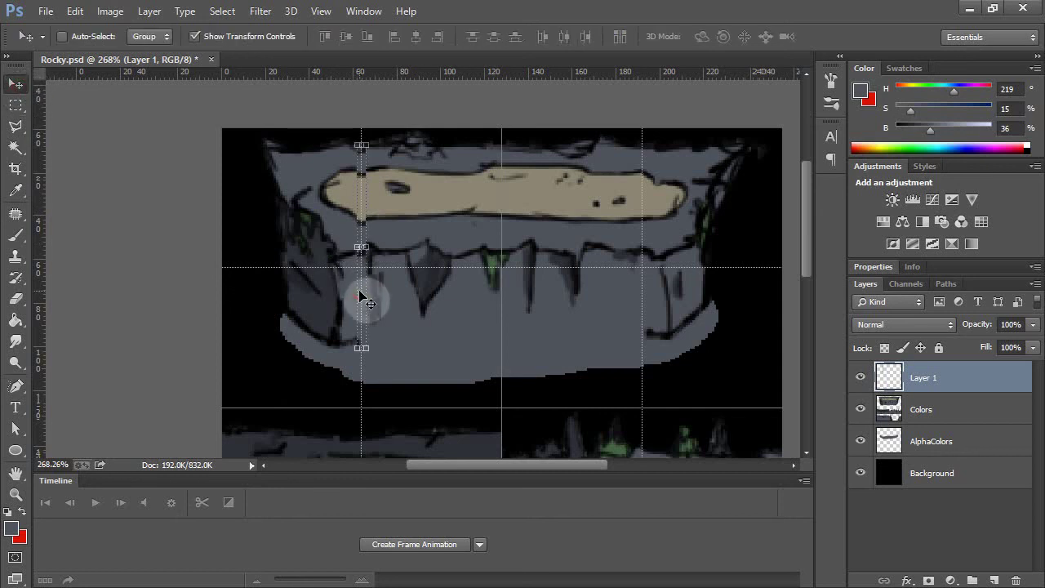
{"action": "left_click_drag", "start_coordinate": [364, 295], "coordinate": [390, 288]}
{"action": "key", "text": "Right"}
{"action": "key", "text": "Right"}
{"action": "key", "text": "Right"}
{"action": "key", "text": "Right"}
{"action": "key", "text": "Right"}
{"action": "key", "text": "Right"}
{"action": "key", "text": "Right"}
{"action": "key", "text": "Right"}
{"action": "key", "text": "Right"}
{"action": "key", "text": "Right"}
{"action": "key", "text": "Right"}
{"action": "key", "text": "Right"}
{"action": "key", "text": "Right"}
{"action": "key", "text": "Right"}
{"action": "key", "text": "Right"}
{"action": "key", "text": "Right"}
{"action": "key", "text": "Right"}
{"action": "key", "text": "Right"}
{"action": "key", "text": "Right"}
{"action": "key", "text": "Right"}
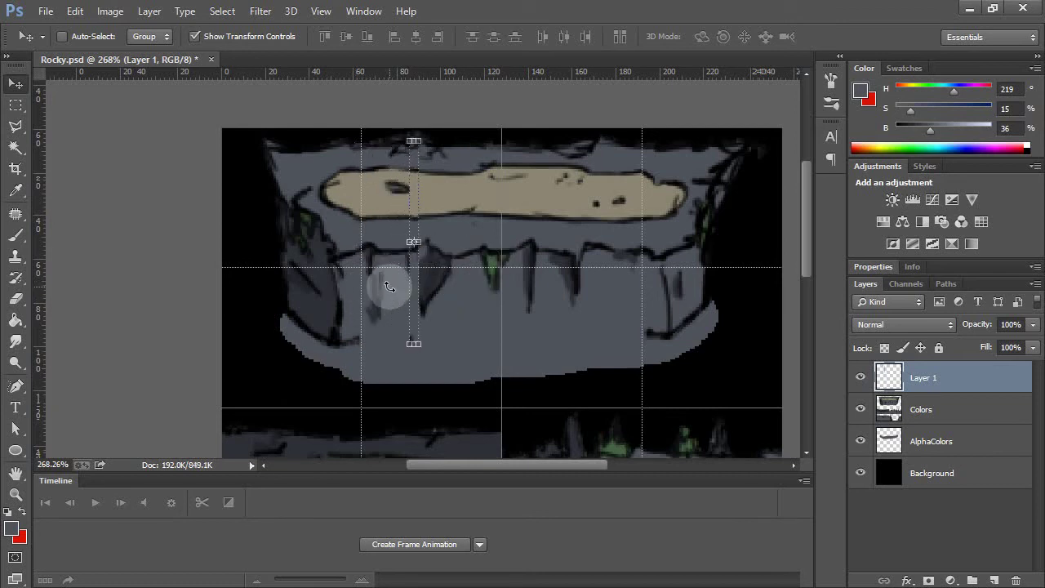
{"action": "key", "text": "Right"}
{"action": "key", "text": "Right"}
{"action": "key", "text": "Right"}
{"action": "key", "text": "Right"}
{"action": "key", "text": "Right"}
{"action": "key", "text": "Right"}
{"action": "key", "text": "Right"}
{"action": "key", "text": "Right"}
{"action": "key", "text": "Right"}
{"action": "key", "text": "Right"}
{"action": "key", "text": "Right"}
{"action": "key", "text": "Right"}
{"action": "key", "text": "Right"}
{"action": "key", "text": "Right"}
{"action": "key", "text": "Right"}
{"action": "key", "text": "Right"}
{"action": "key", "text": "Right"}
{"action": "key", "text": "Right"}
{"action": "key", "text": "Right"}
{"action": "key", "text": "Right"}
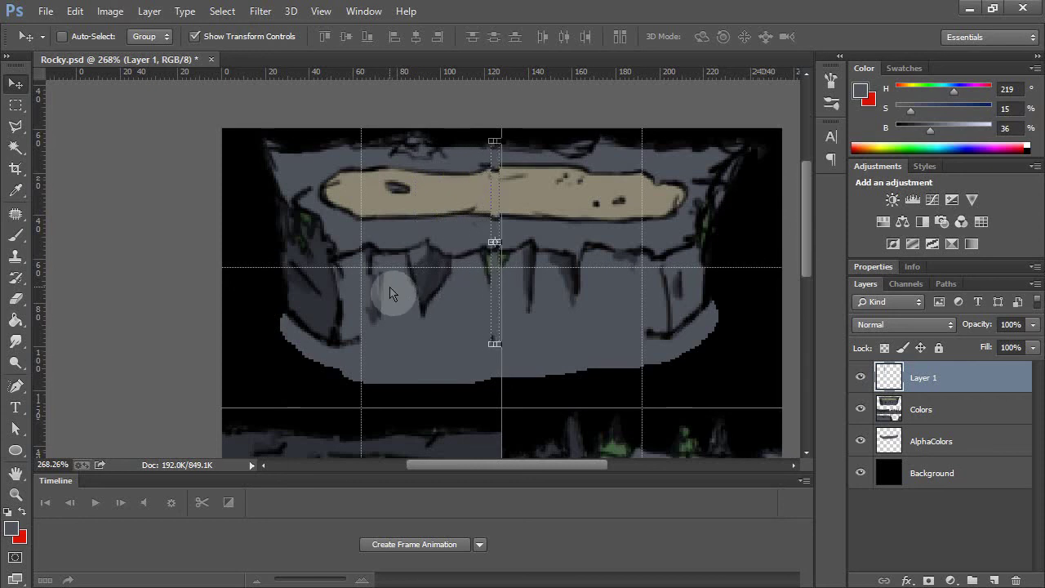
{"action": "key", "text": "Right"}
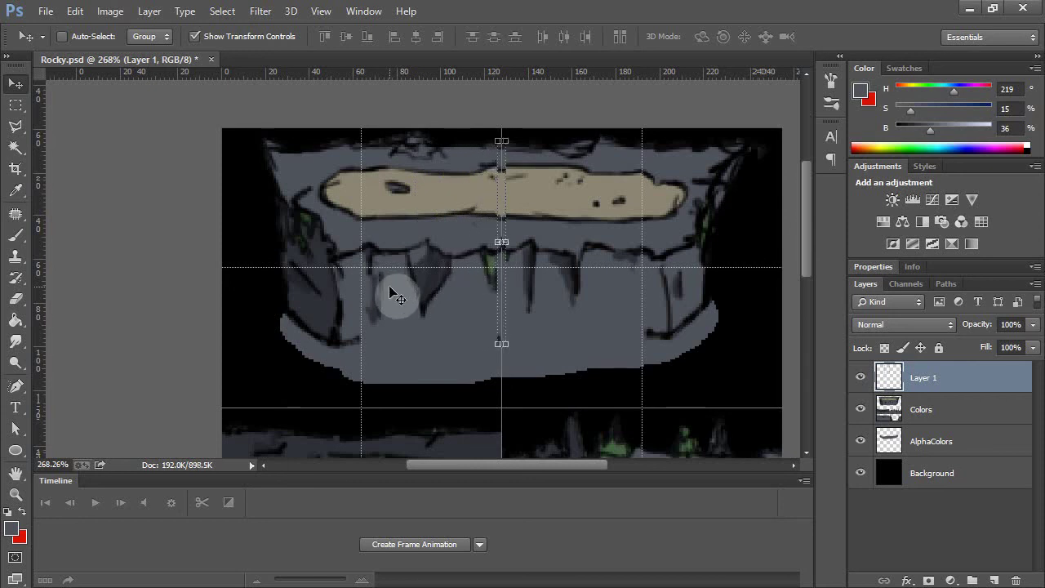
Duplicate the strip onto another new layer and line it up with the third seam.
{"action": "key", "text": "ctrl+v"}
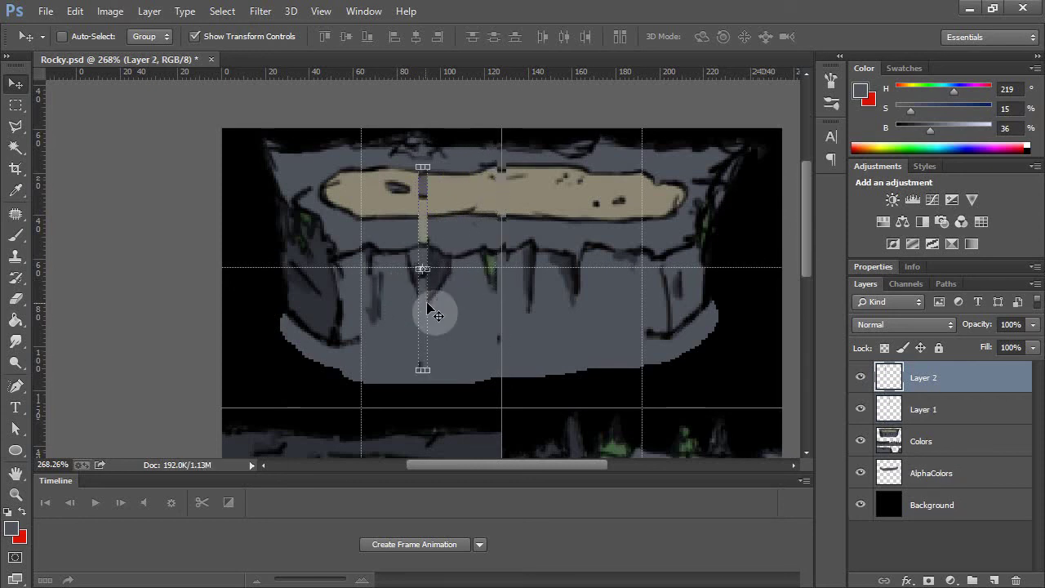
{"action": "left_click_drag", "start_coordinate": [477, 272], "coordinate": [497, 285]}
{"action": "key", "text": "Right"}
{"action": "key", "text": "Right"}
{"action": "key", "text": "Right"}
{"action": "key", "text": "Right"}
{"action": "key", "text": "Right"}
{"action": "key", "text": "Right"}
{"action": "key", "text": "Right"}
{"action": "key", "text": "Right"}
{"action": "key", "text": "Right"}
{"action": "key", "text": "Right"}
{"action": "key", "text": "Right"}
{"action": "key", "text": "Right"}
{"action": "key", "text": "Right"}
{"action": "key", "text": "Right"}
{"action": "key", "text": "Right"}
{"action": "key", "text": "Right"}
{"action": "key", "text": "Right"}
{"action": "key", "text": "Right"}
{"action": "key", "text": "Right"}
{"action": "key", "text": "Right"}
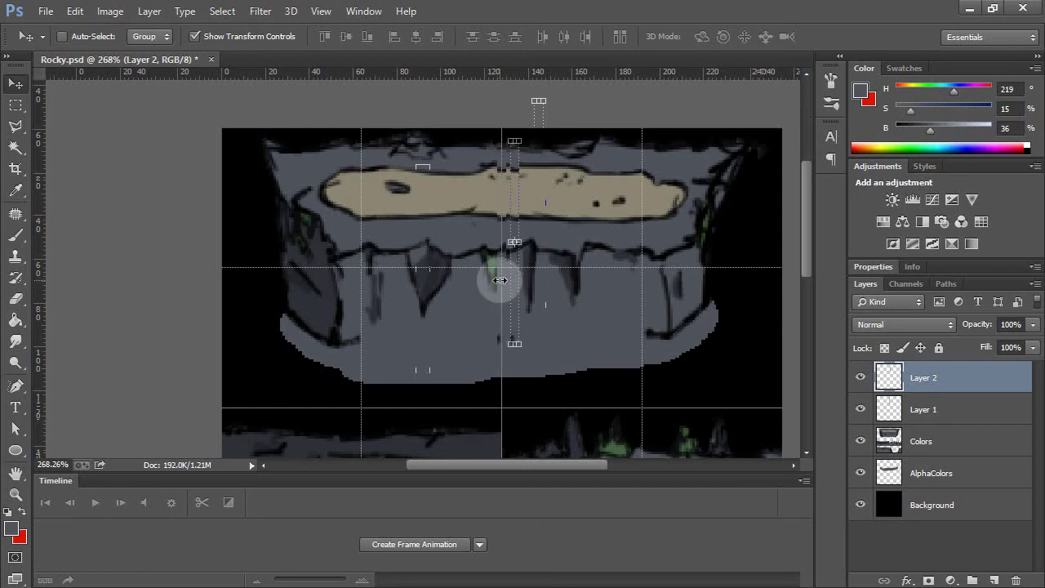
{"action": "key", "text": "Right"}
{"action": "key", "text": "Right"}
{"action": "key", "text": "Right"}
{"action": "key", "text": "Right"}
{"action": "key", "text": "Right"}
{"action": "key", "text": "Right"}
{"action": "key", "text": "Right"}
{"action": "key", "text": "Right"}
{"action": "key", "text": "Right"}
{"action": "key", "text": "Right"}
{"action": "key", "text": "Right"}
{"action": "key", "text": "Right"}
{"action": "key", "text": "Right"}
{"action": "key", "text": "Right"}
{"action": "key", "text": "Right"}
{"action": "key", "text": "Right"}
{"action": "key", "text": "Right"}
{"action": "key", "text": "Right"}
{"action": "key", "text": "Right"}
{"action": "key", "text": "Right"}
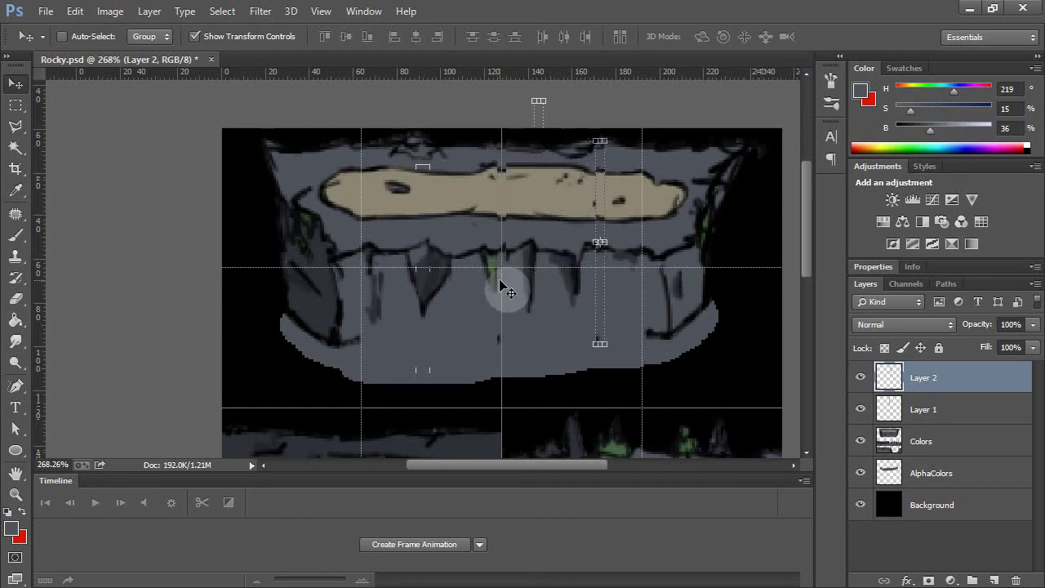
{"action": "key", "text": "Right"}
{"action": "key", "text": "Right"}
{"action": "key", "text": "Right"}
{"action": "key", "text": "Right"}
{"action": "key", "text": "Right"}
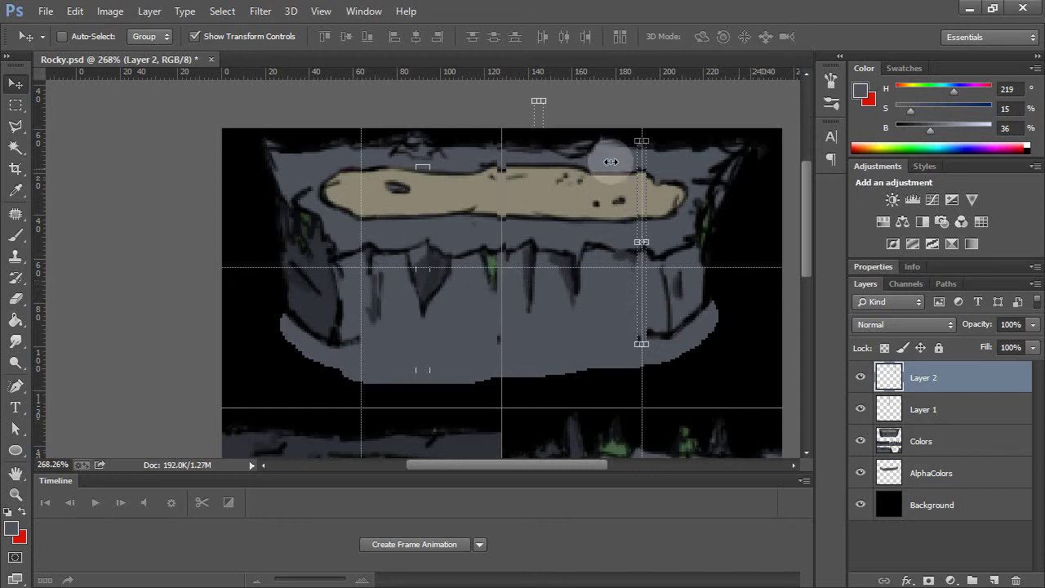
Turn off the grid with View > Show > Grid and make the Colors layer active.
{"action": "left_click", "coordinate": [321, 11]}
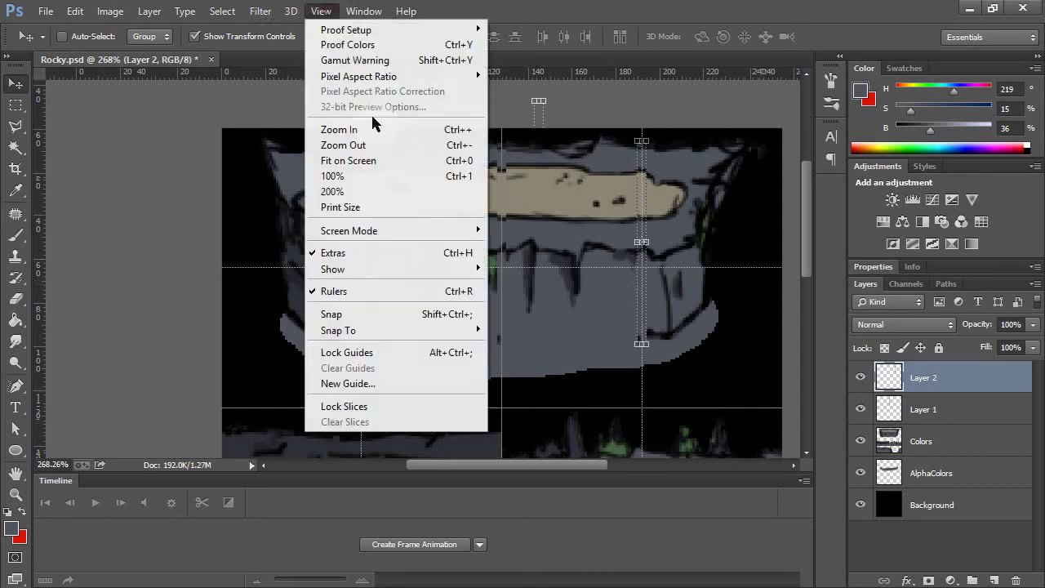
{"action": "mouse_move", "coordinate": [397, 269]}
{"action": "left_click", "coordinate": [200, 318]}
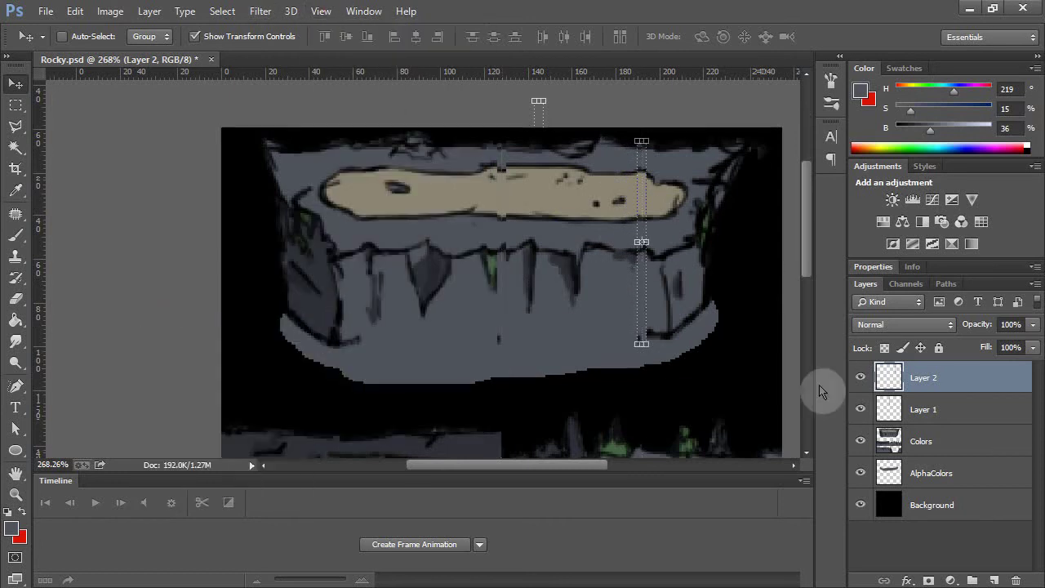
{"action": "left_click", "coordinate": [937, 442]}
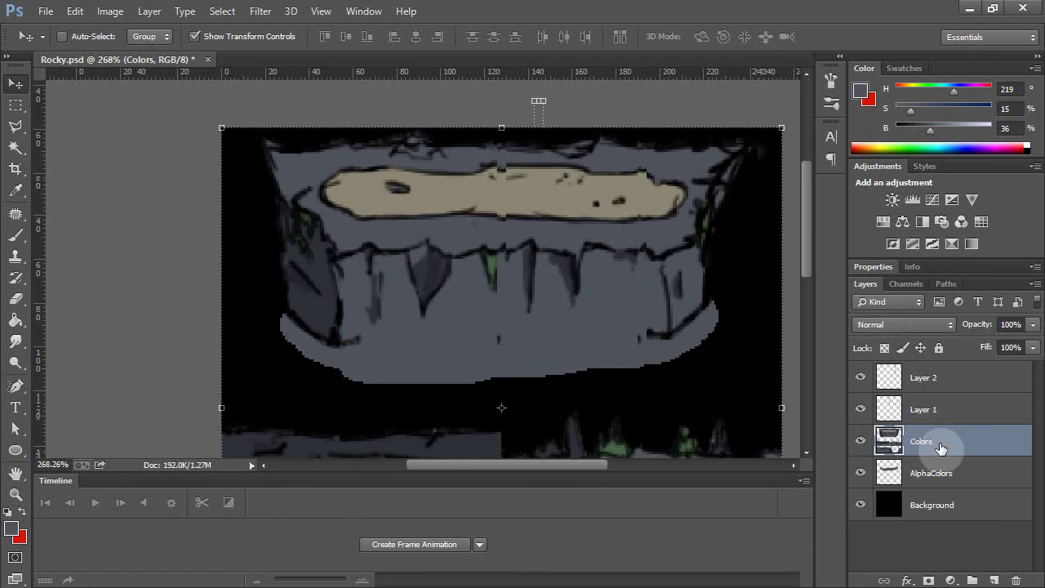
Brush sampled dark outline and blue-grey rock colours over the seam above the beige sand.
{"action": "key", "text": "b"}
{"action": "scroll", "coordinate": [501, 257], "scroll_direction": "up", "scroll_amount": 3}
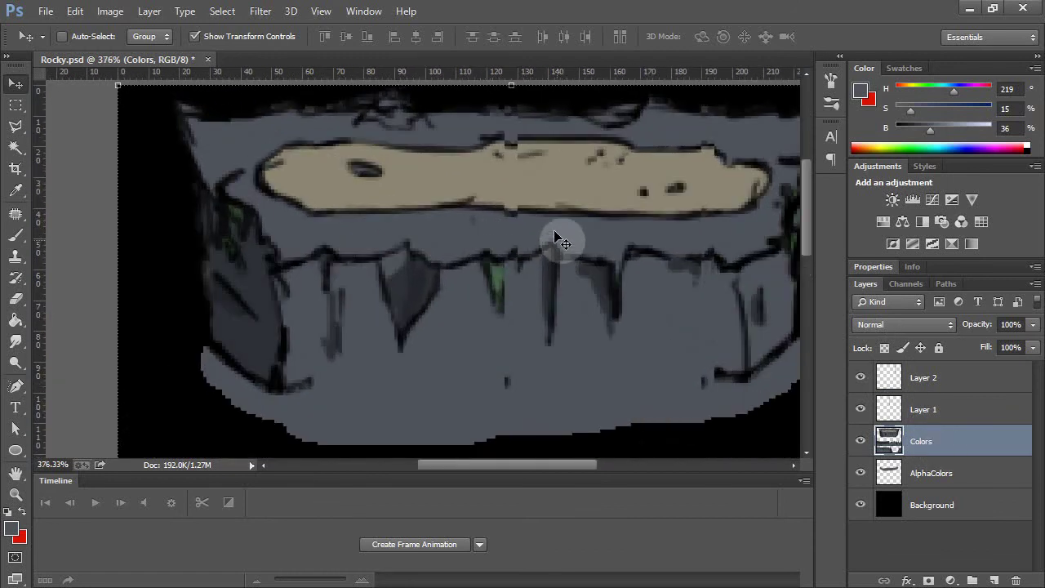
{"action": "scroll", "coordinate": [563, 175], "scroll_direction": "up", "scroll_amount": 1}
{"action": "key", "text": "alt"}
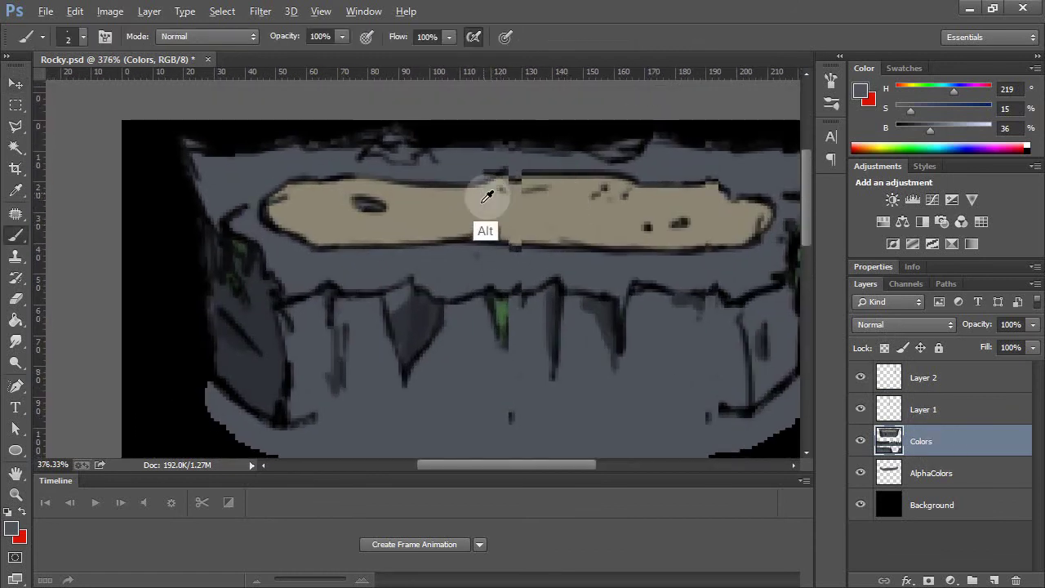
{"action": "left_click", "coordinate": [487, 198], "text": "alt"}
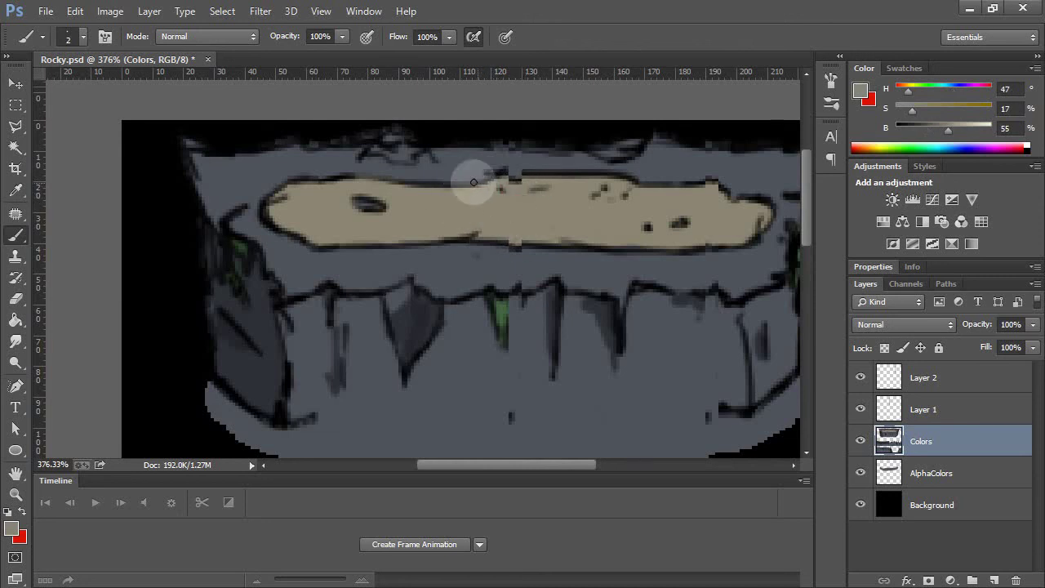
{"action": "key", "text": "alt"}
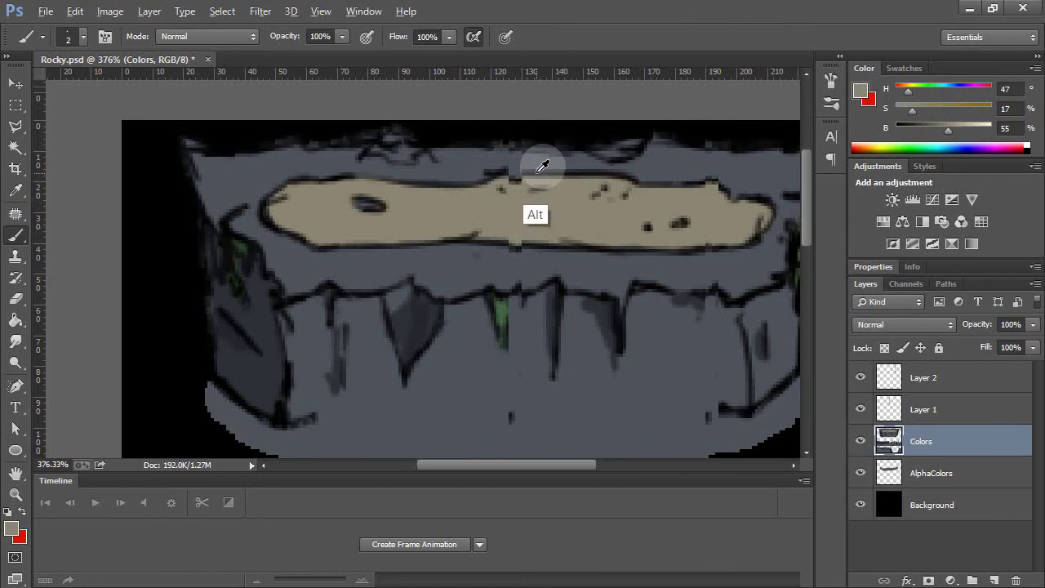
{"action": "left_click", "coordinate": [538, 171], "text": "alt"}
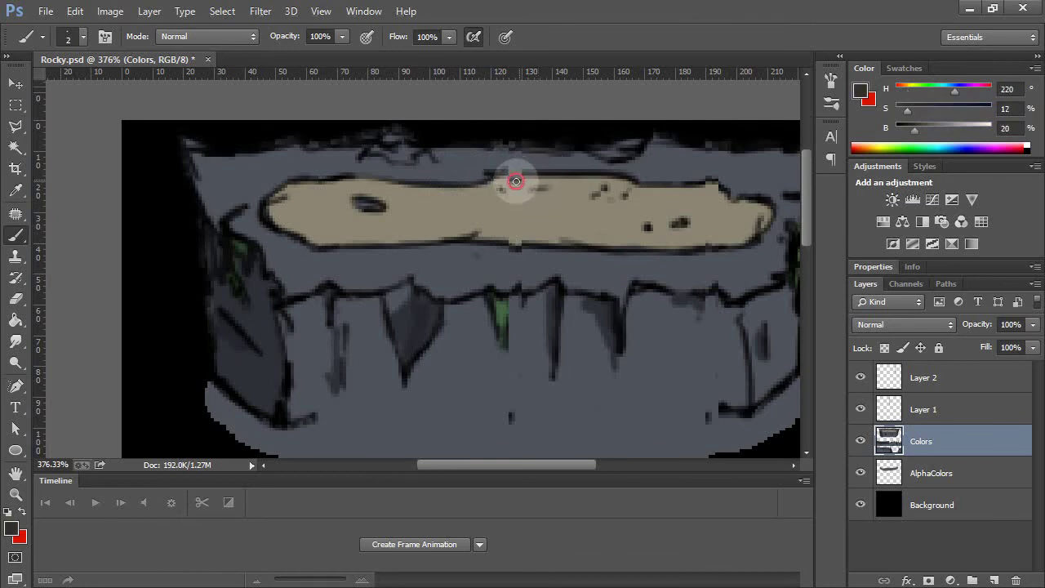
{"action": "mouse_move", "coordinate": [516, 181]}
{"action": "left_mouse_down"}
{"action": "mouse_move", "coordinate": [532, 175]}
{"action": "mouse_move", "coordinate": [497, 175]}
{"action": "mouse_move", "coordinate": [513, 180]}
{"action": "left_mouse_up"}
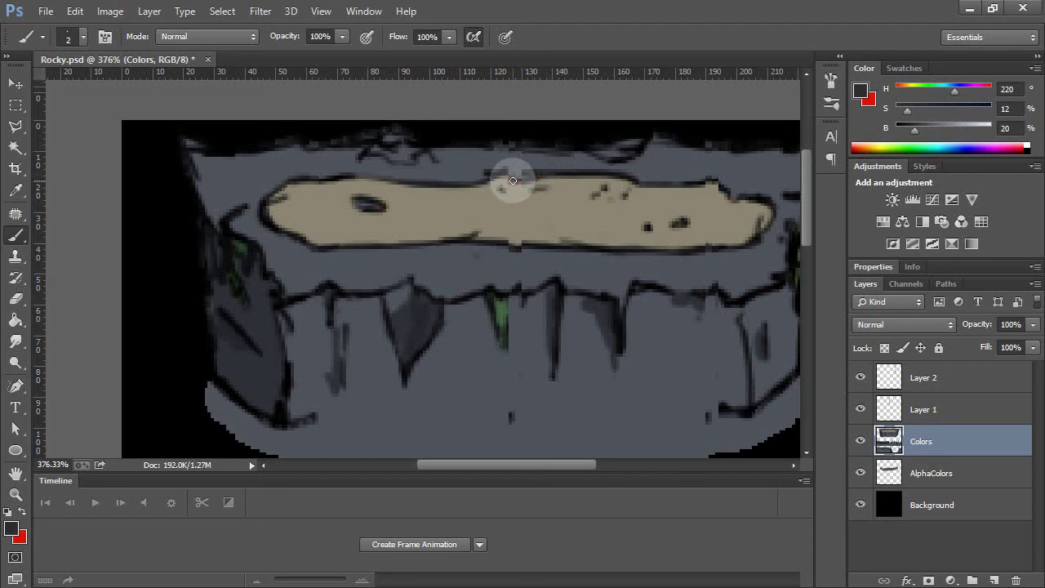
{"action": "key", "text": "alt"}
{"action": "left_click", "coordinate": [495, 158], "text": "alt"}
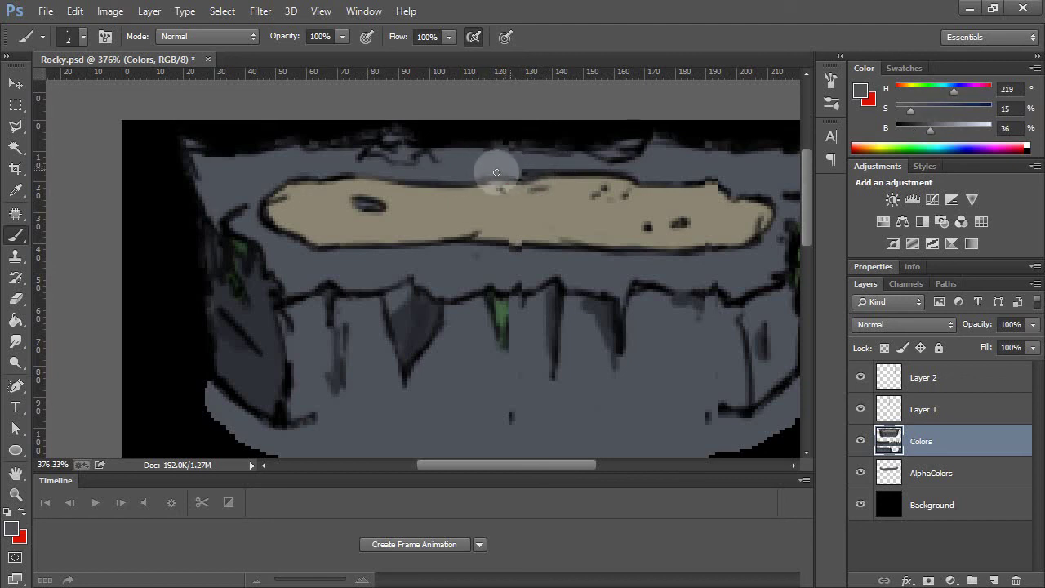
{"action": "mouse_move", "coordinate": [527, 166]}
{"action": "left_mouse_down"}
{"action": "mouse_move", "coordinate": [514, 168]}
{"action": "mouse_move", "coordinate": [540, 169]}
{"action": "left_mouse_up"}
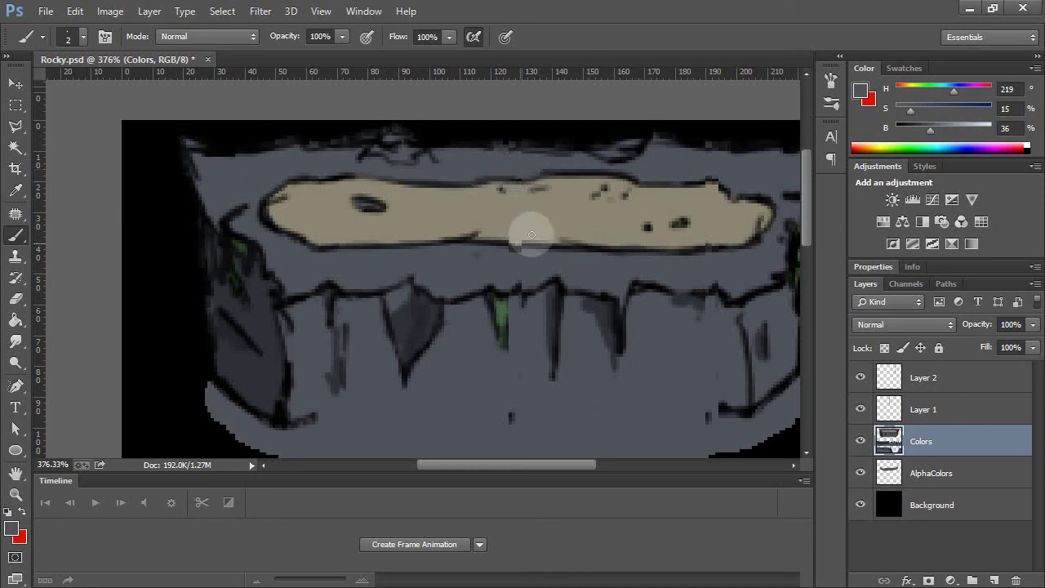
Hide and re-show Layer 2 and Layer 1 to compare the seam repair.
{"action": "key", "text": "alt"}
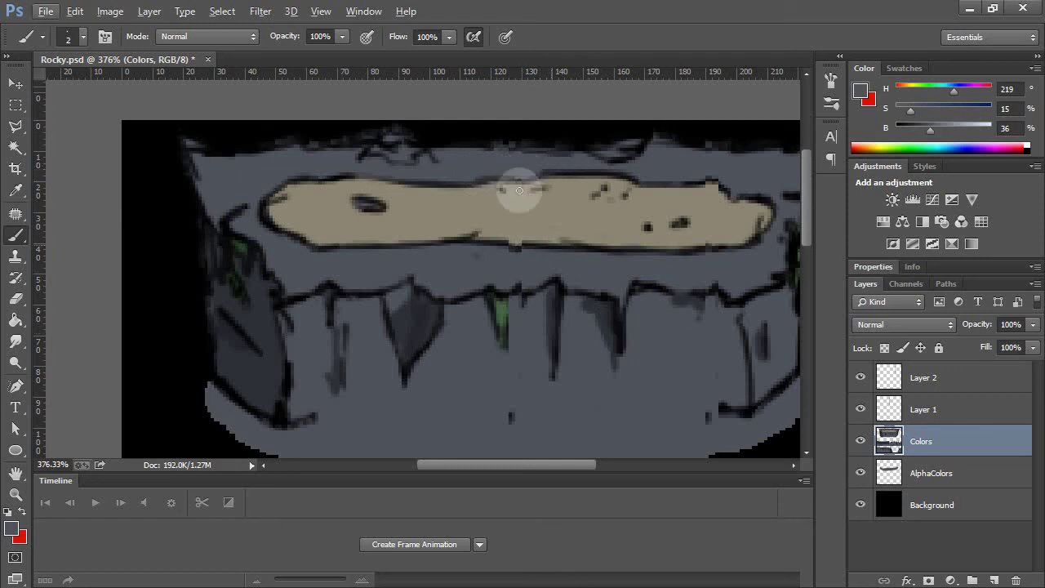
{"action": "left_click", "coordinate": [861, 377]}
{"action": "left_click", "coordinate": [861, 409]}
{"action": "left_click", "coordinate": [860, 409]}
{"action": "left_click", "coordinate": [861, 377]}
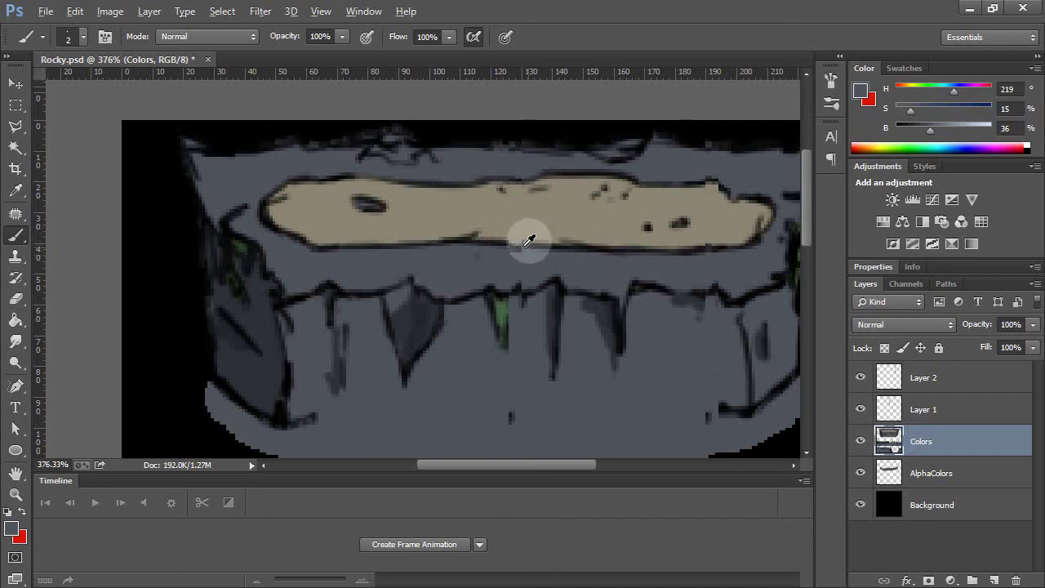
Touch up the tan strip's lower edge with sampled dark outline and tan colours.
{"action": "key", "text": "alt"}
{"action": "key", "text": "alt"}
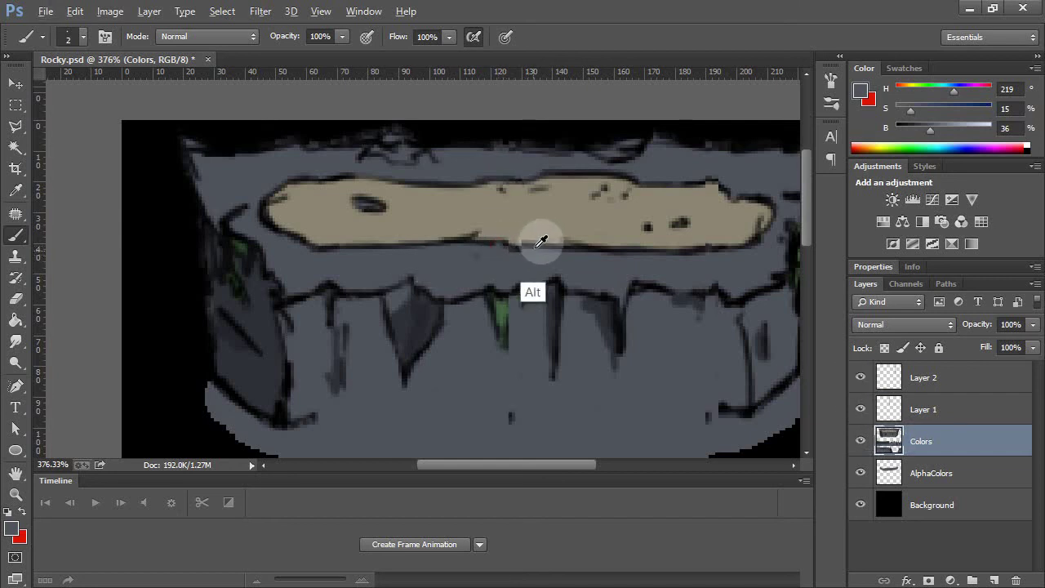
{"action": "left_click", "coordinate": [570, 238], "text": "alt"}
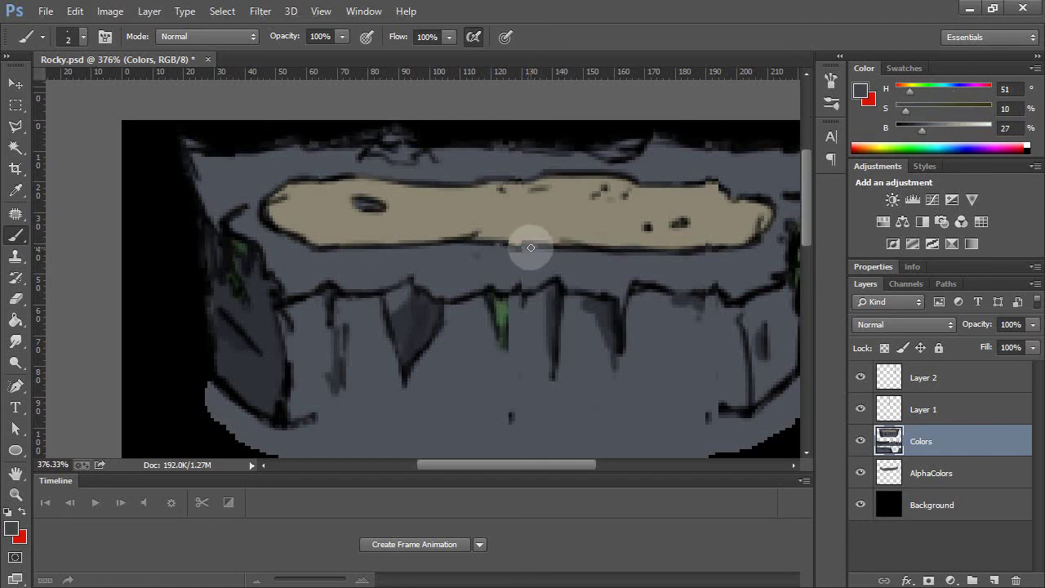
{"action": "key", "text": "alt"}
{"action": "left_click", "coordinate": [604, 243], "text": "alt"}
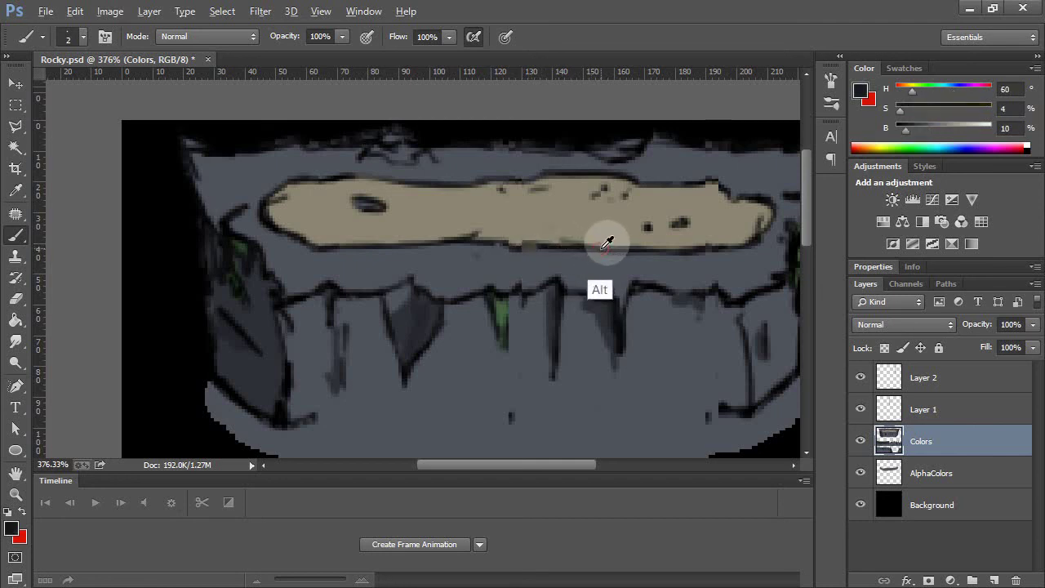
{"action": "left_click", "coordinate": [530, 245]}
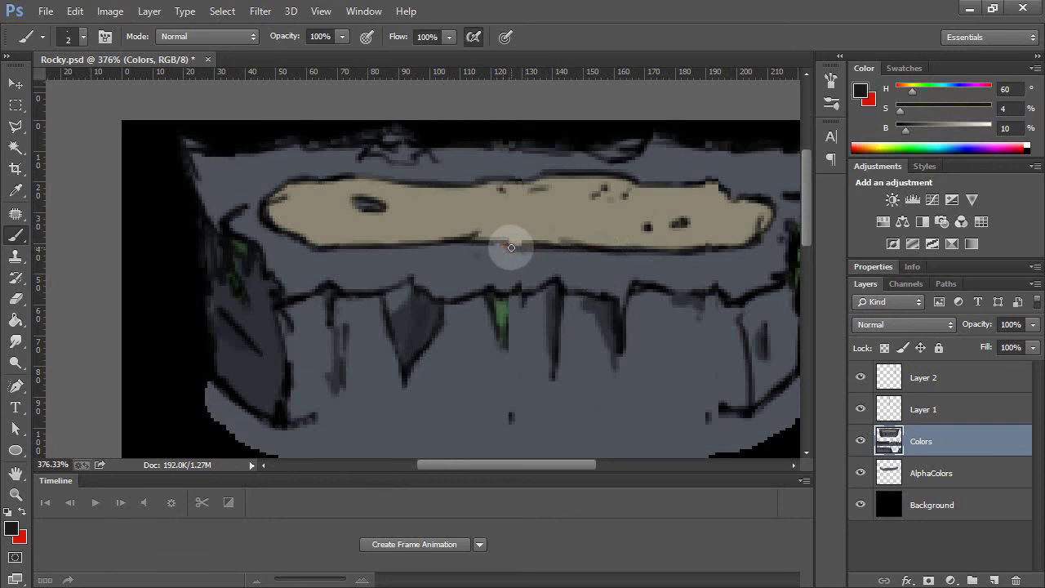
{"action": "left_click", "coordinate": [500, 235], "text": "alt"}
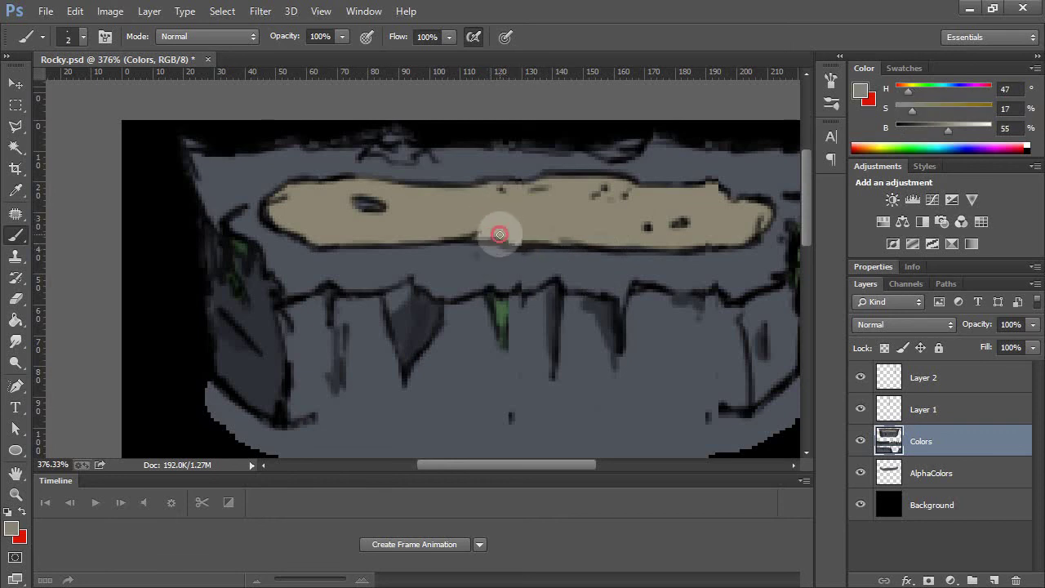
{"action": "left_click", "coordinate": [508, 236]}
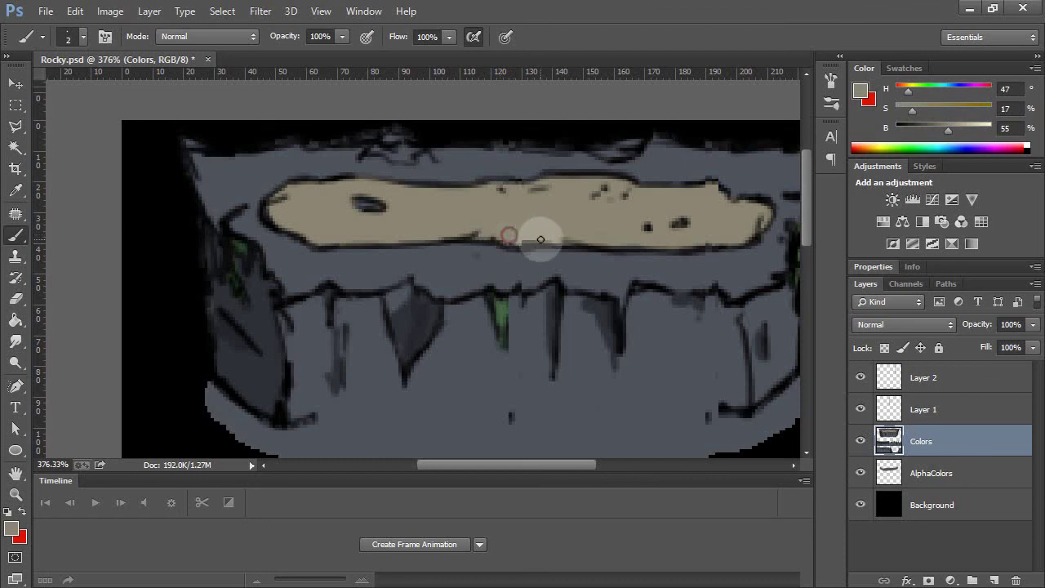
Paint grey-blue rock colour over the green patch on the middle rock tooth.
{"action": "mouse_move", "coordinate": [521, 241]}
{"action": "left_mouse_down"}
{"action": "mouse_move", "coordinate": [553, 243]}
{"action": "mouse_move", "coordinate": [524, 261]}
{"action": "left_mouse_up"}
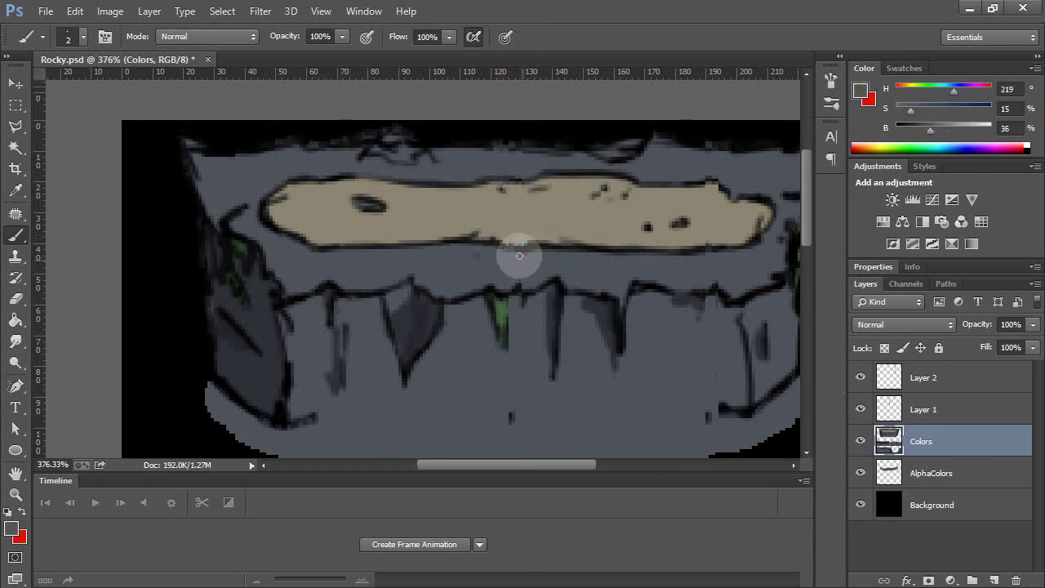
{"action": "left_click", "coordinate": [508, 341]}
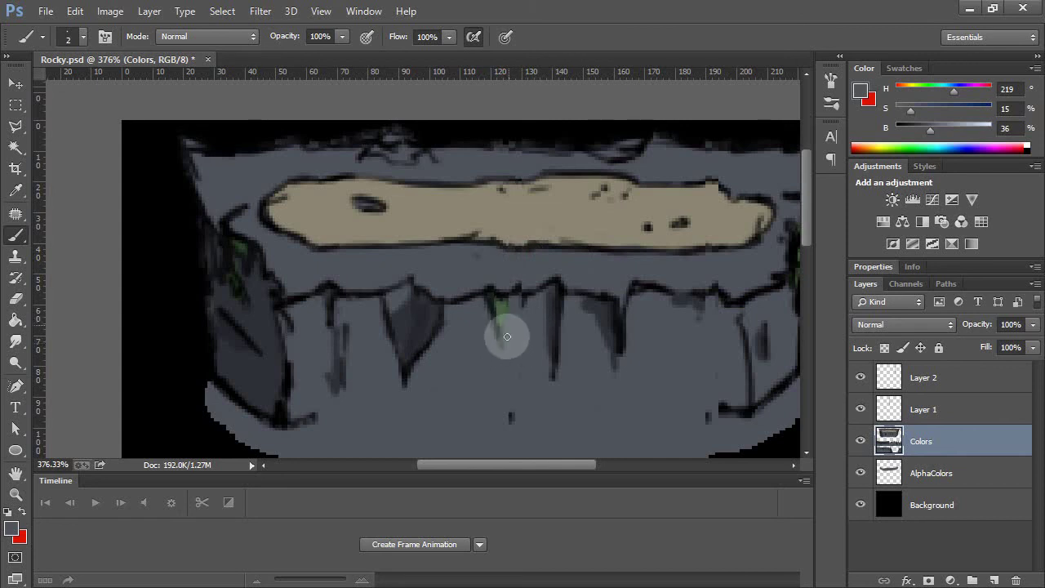
{"action": "key", "text": "alt"}
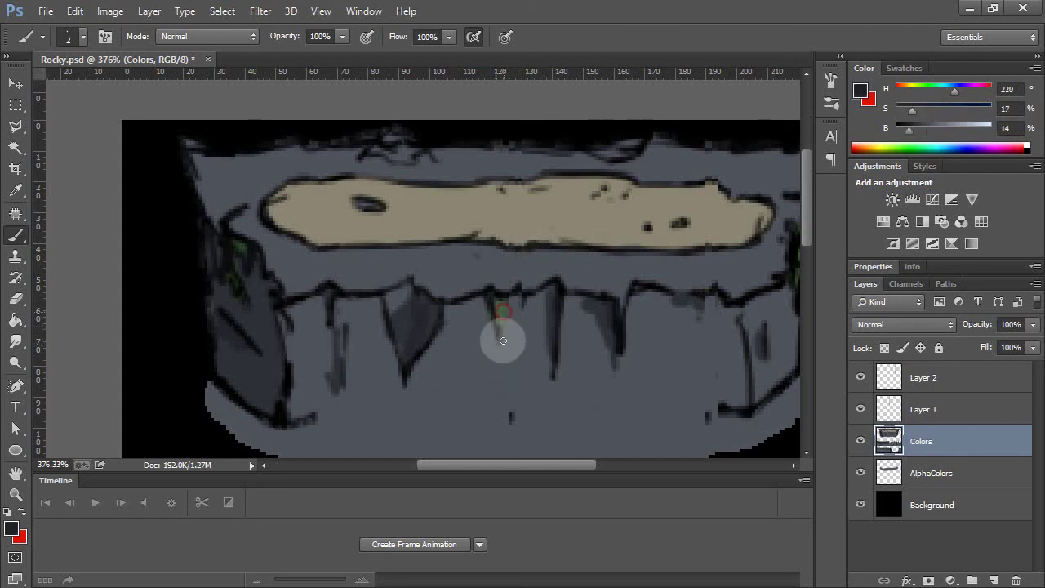
{"action": "left_click", "coordinate": [532, 280], "text": "alt"}
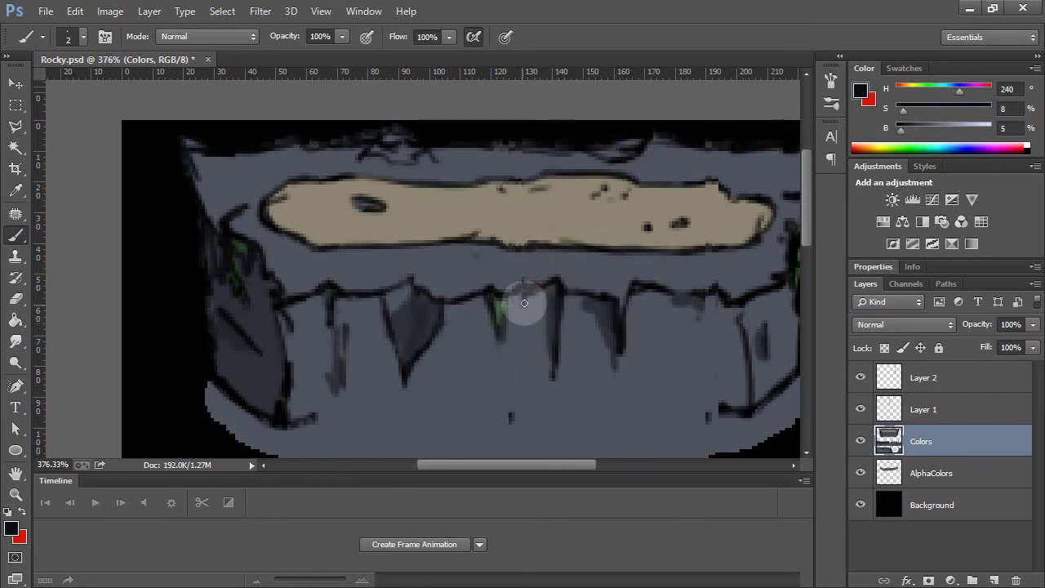
{"action": "left_click", "coordinate": [524, 310], "text": "alt"}
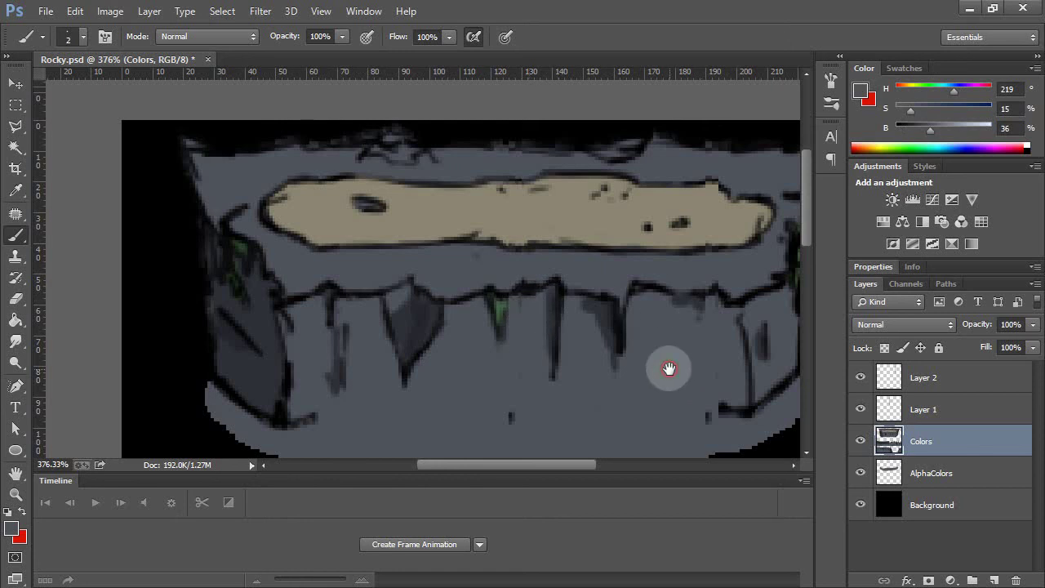
Pan right and brush sampled outline and tan colours along the tan strip's right end.
{"action": "scroll", "coordinate": [596, 356], "scroll_direction": "right", "scroll_amount": 3}
{"action": "left_click", "coordinate": [628, 171], "text": "alt"}
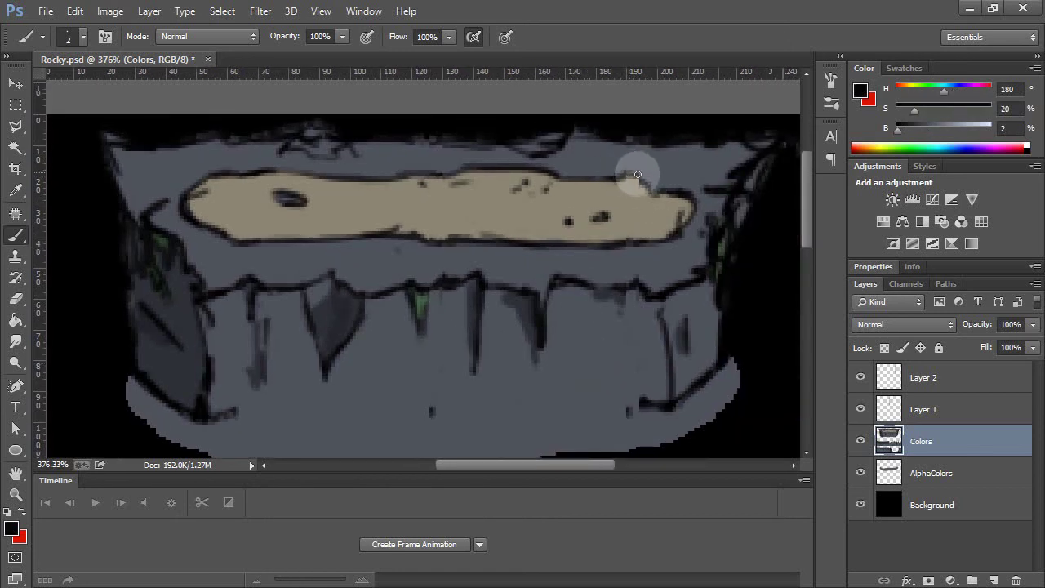
{"action": "left_click", "coordinate": [638, 189], "text": "alt"}
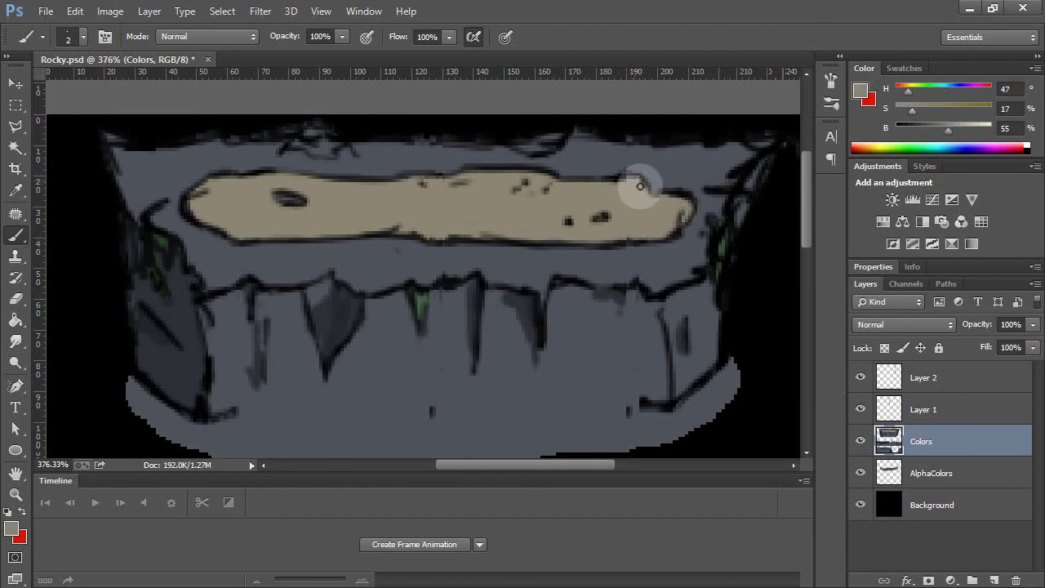
{"action": "mouse_move", "coordinate": [641, 186]}
{"action": "left_mouse_down"}
{"action": "mouse_move", "coordinate": [626, 181]}
{"action": "mouse_move", "coordinate": [633, 258]}
{"action": "mouse_move", "coordinate": [632, 243]}
{"action": "mouse_move", "coordinate": [677, 250]}
{"action": "mouse_move", "coordinate": [649, 264]}
{"action": "mouse_move", "coordinate": [700, 212]}
{"action": "left_mouse_up"}
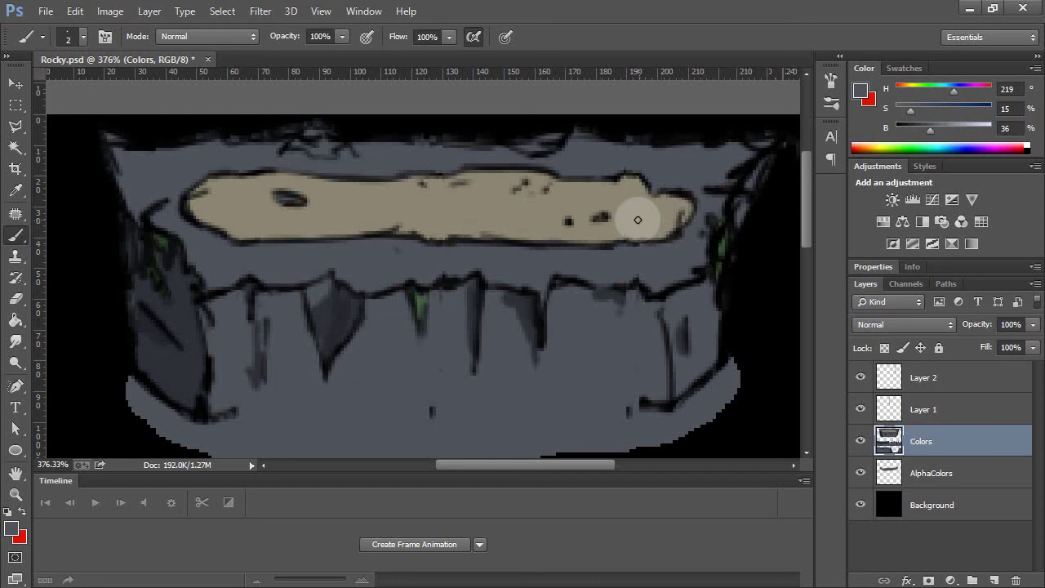
{"action": "key", "text": "alt"}
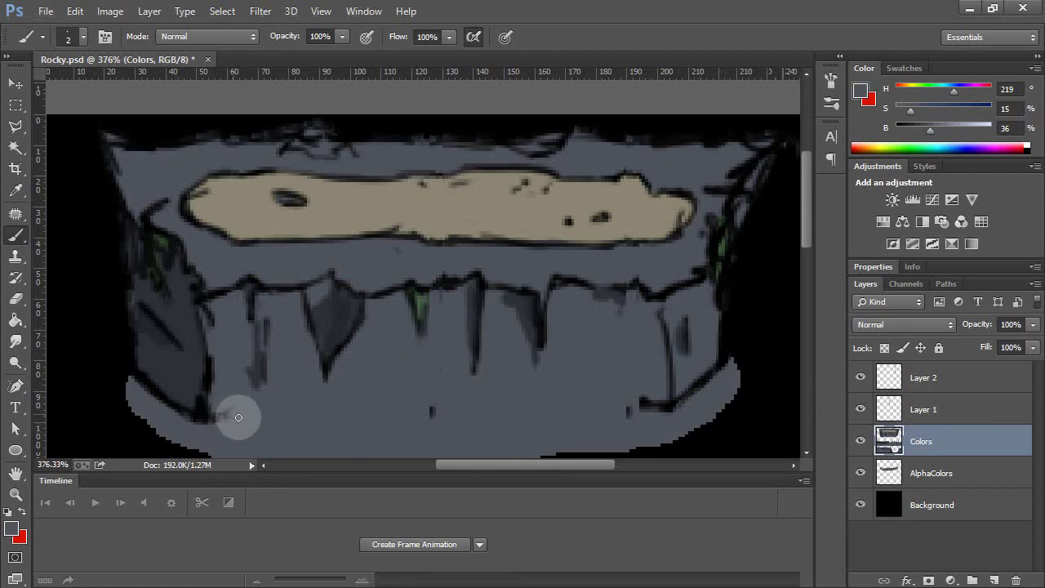
Select and hide Layer 2 and Layer 1, then save Rocky.psd with File > Save.
{"action": "left_click", "coordinate": [925, 380]}
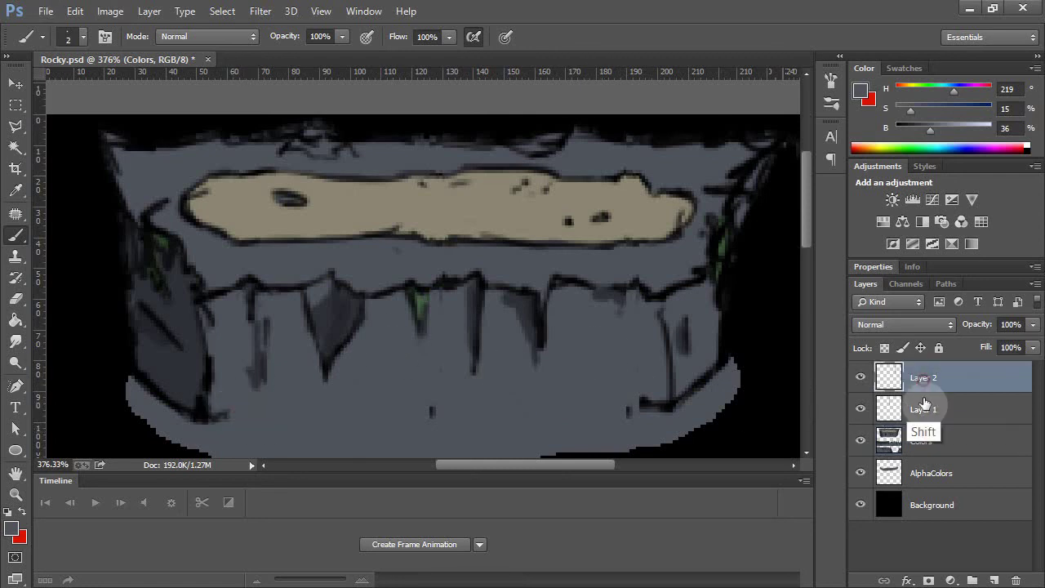
{"action": "left_click", "coordinate": [910, 410], "text": "shift"}
{"action": "left_click", "coordinate": [931, 378]}
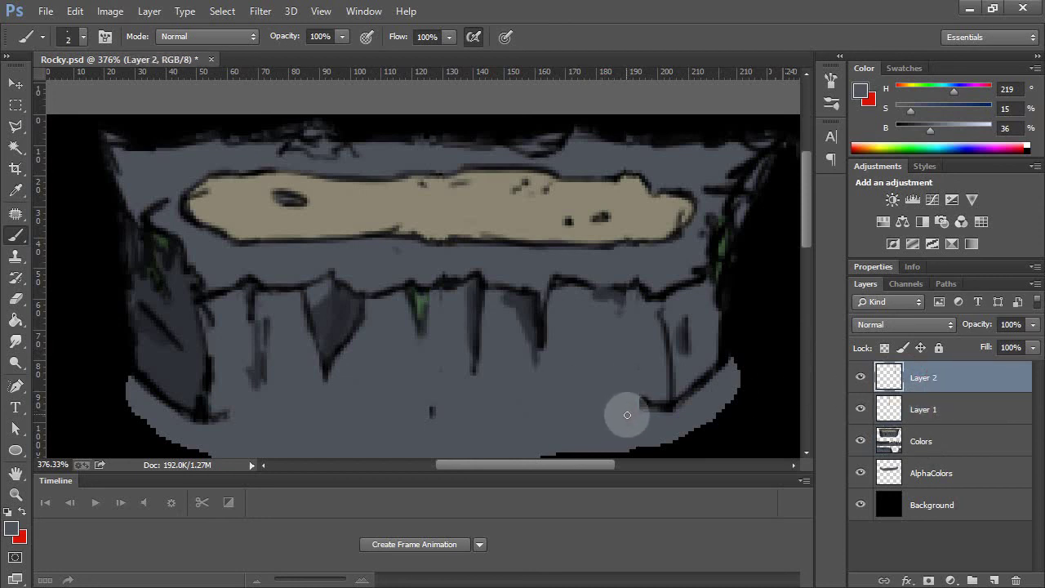
{"action": "left_click", "coordinate": [919, 409]}
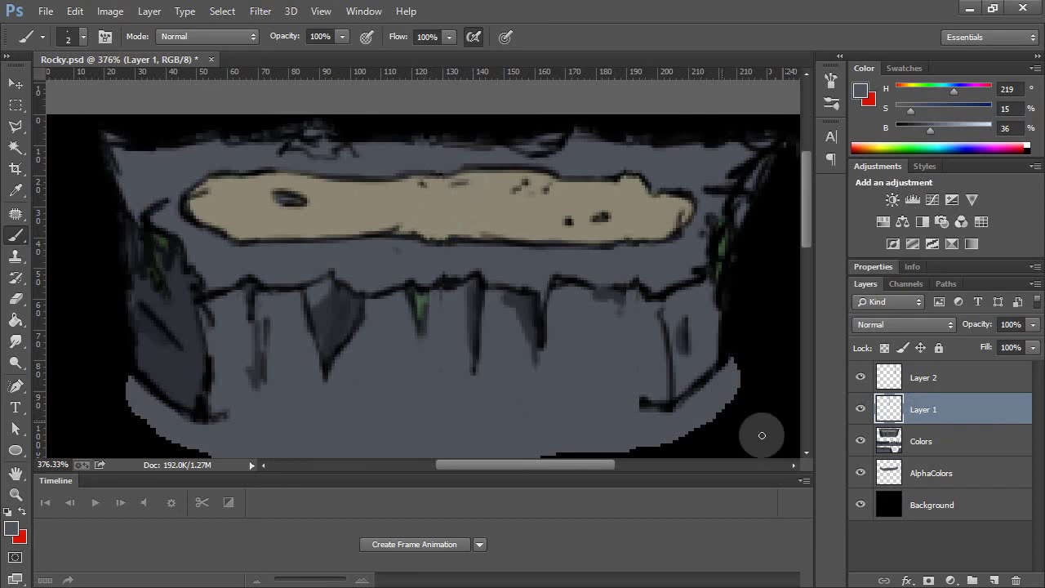
{"action": "left_click_drag", "start_coordinate": [862, 386], "coordinate": [861, 425]}
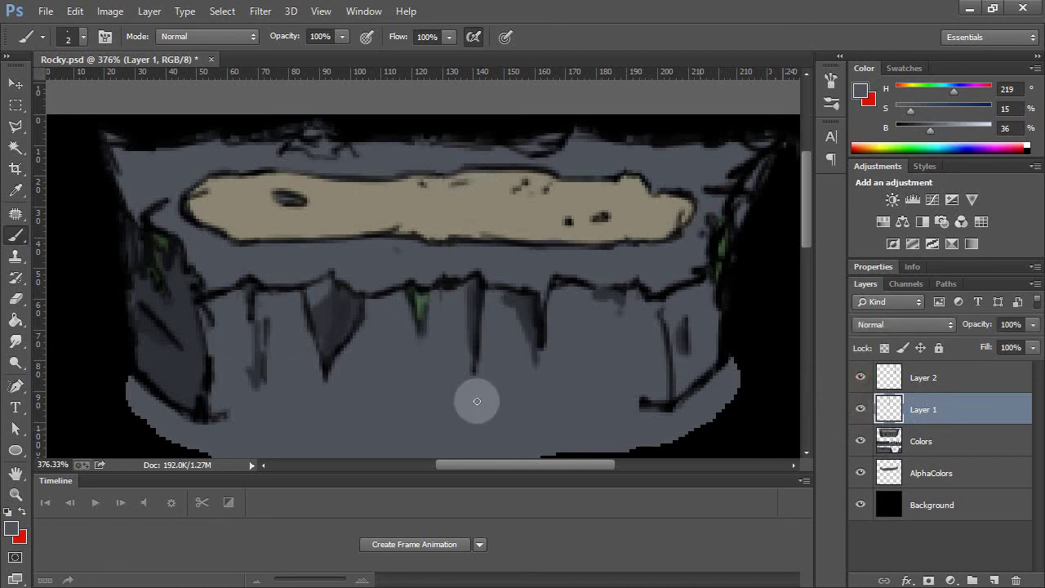
{"action": "left_click", "coordinate": [45, 10]}
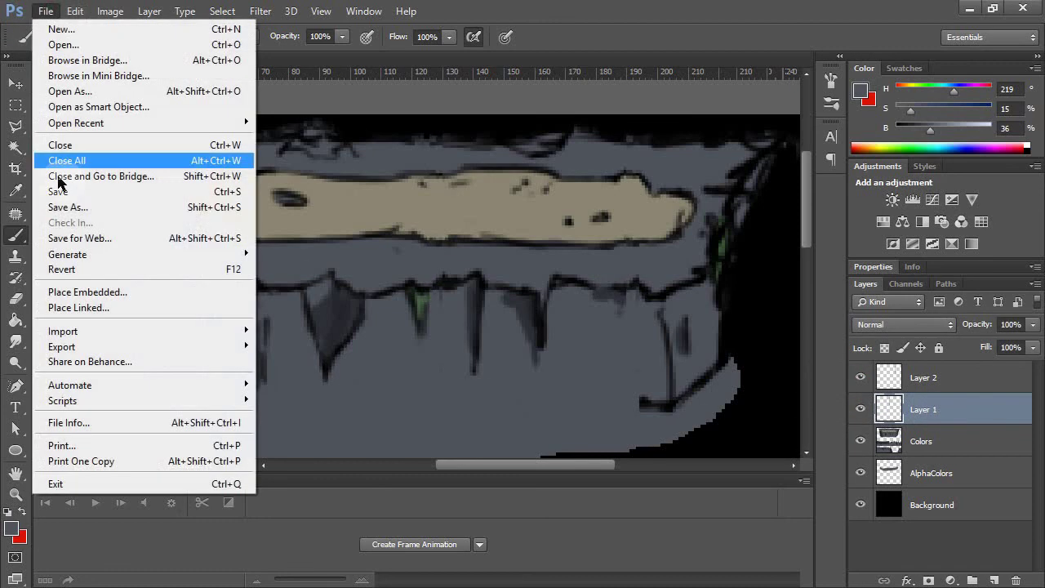
{"action": "left_click", "coordinate": [74, 193]}
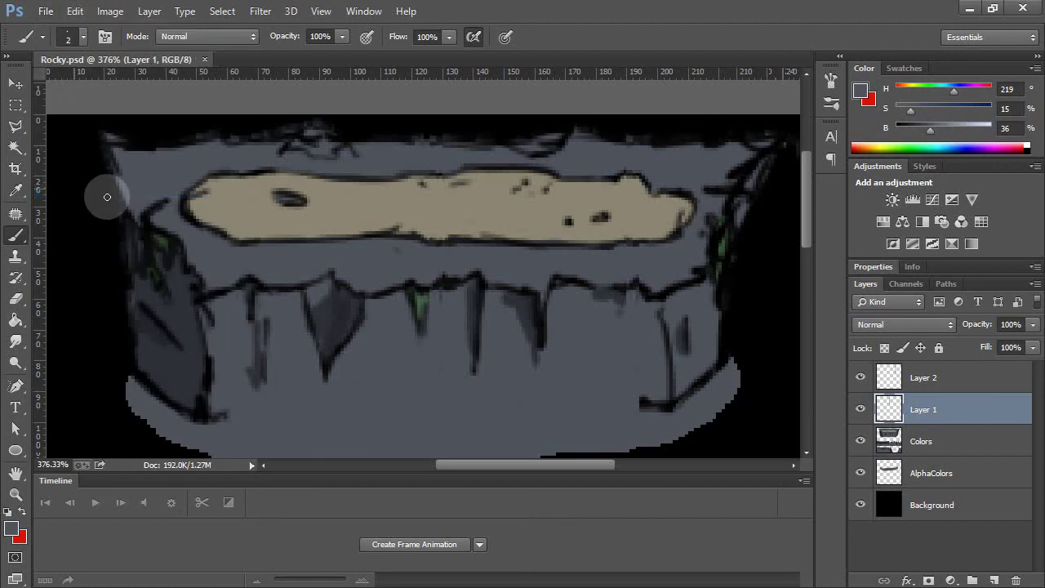
{"action": "key", "text": "alt+Tab"}
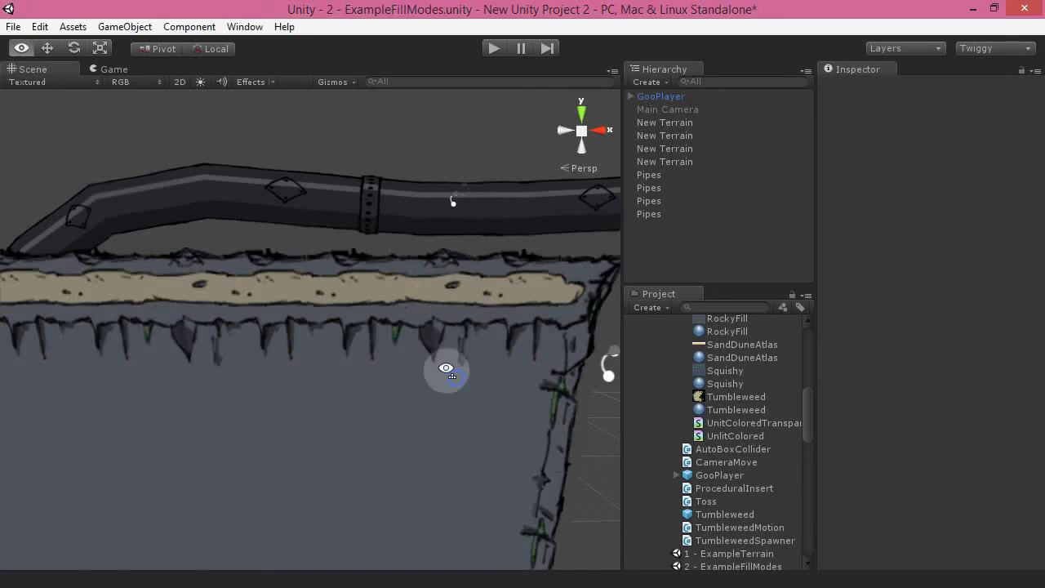